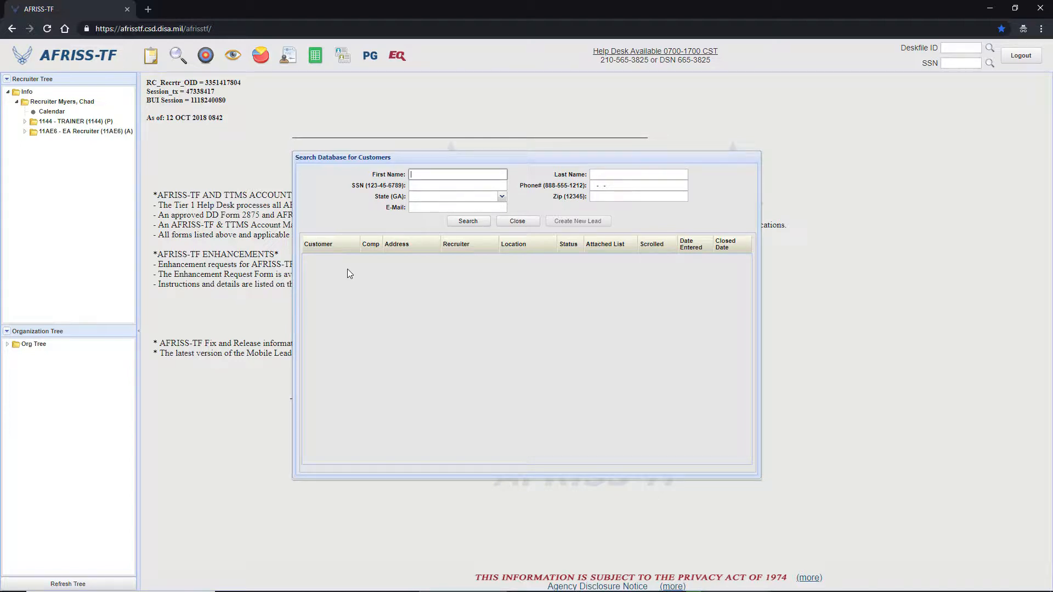
Enter the customer's first name, last name and phone number as criteria for the customer database search.
click(445, 176)
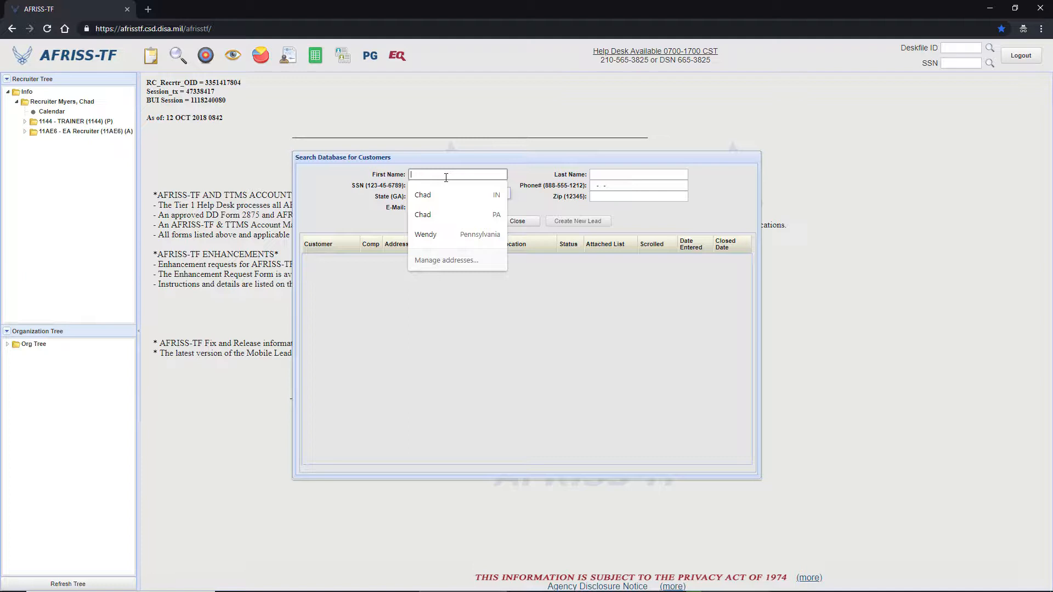
key(Tab)
key(Tab)
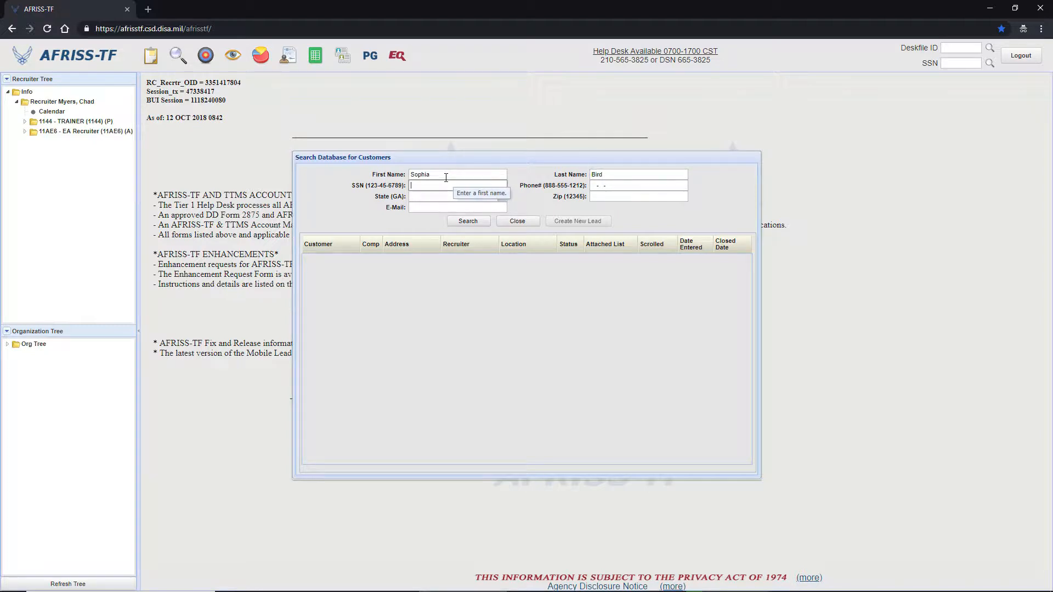
key(Tab)
text(555-)
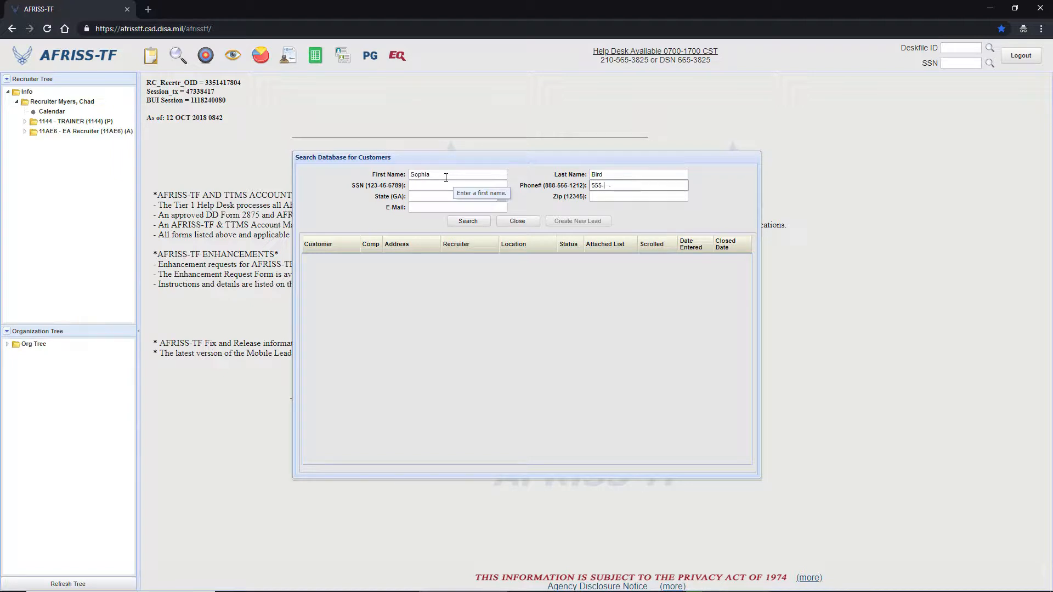
text(555-1234)
key(Tab)
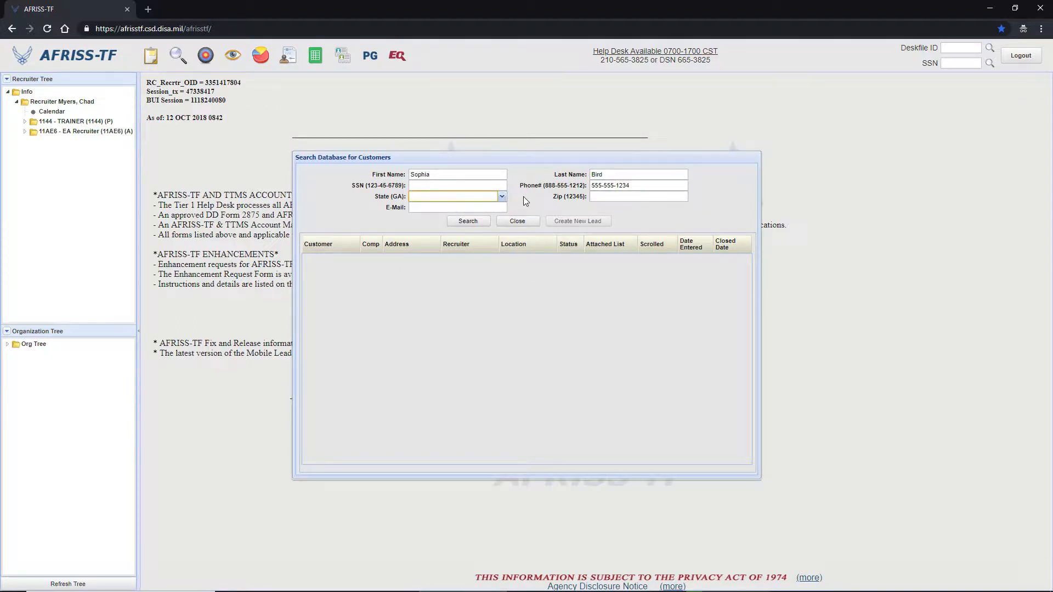
Set the search state to Pennsylvania and run the customer search.
text(Pennsylvania)
key(Tab)
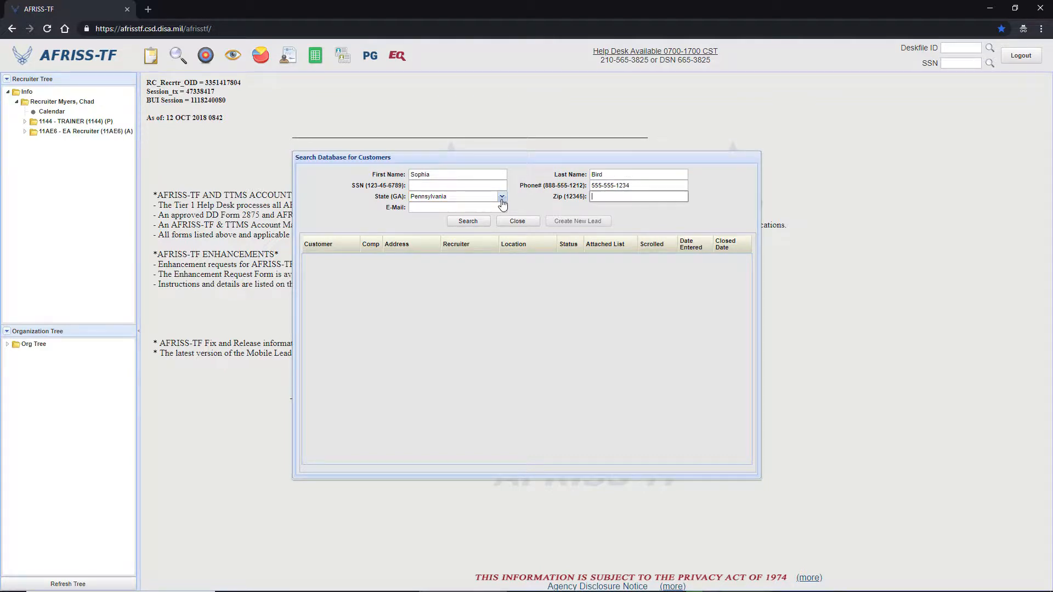
click(474, 222)
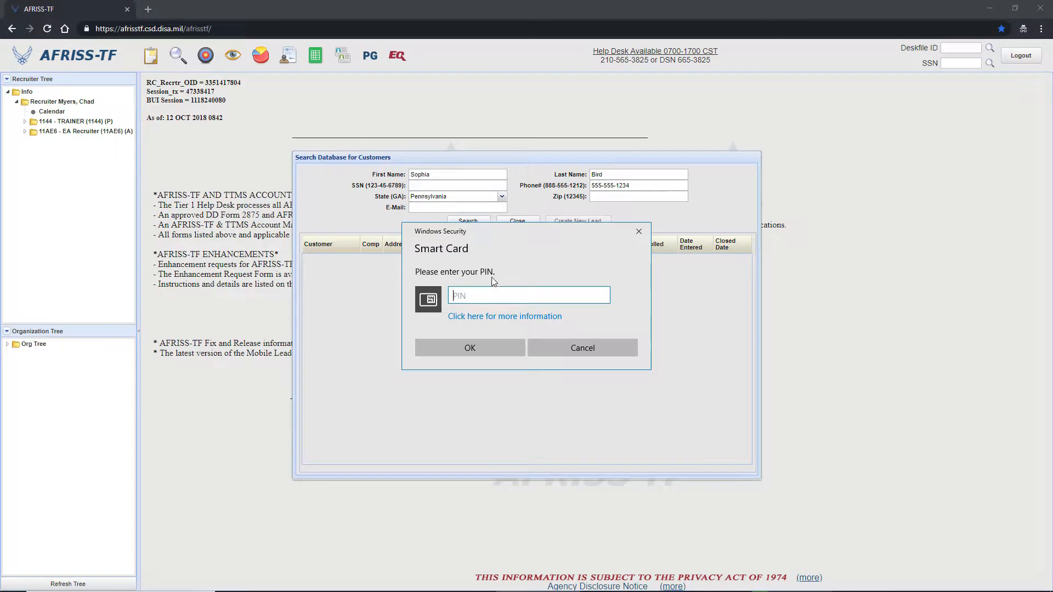
Enter the smart card PIN in the security prompt and confirm it.
text(••••••)
key(BackSpace)
key(BackSpace)
key(BackSpace)
key(BackSpace)
key(BackSpace)
key(BackSpace)
text(••••••••)
click(468, 350)
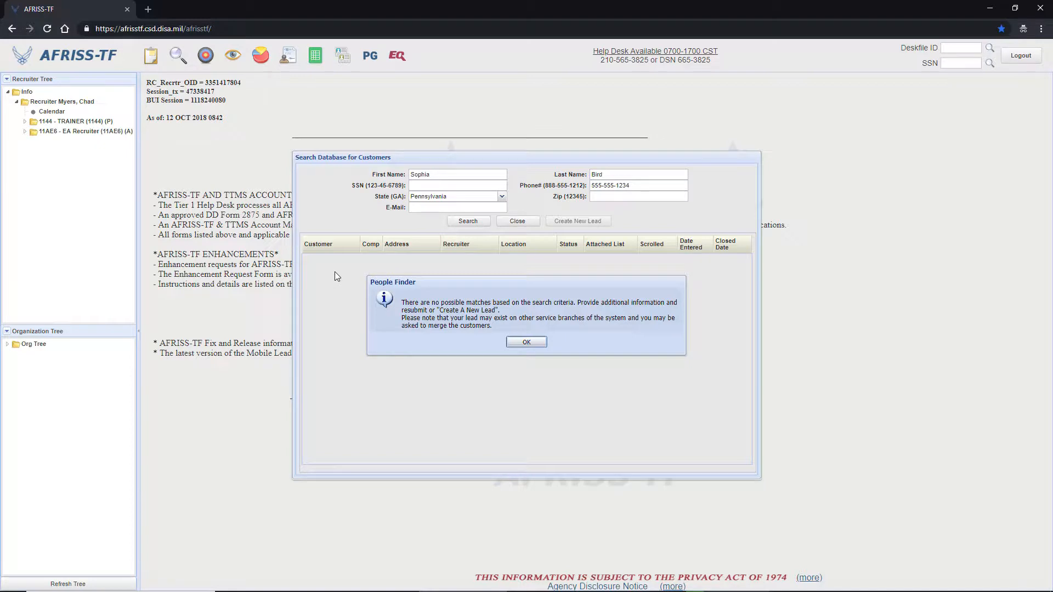
Dismiss the People Finder message and start a new lead for the desk 11AE6 - EA Recruiter (A).
click(525, 342)
click(585, 224)
click(595, 315)
click(566, 347)
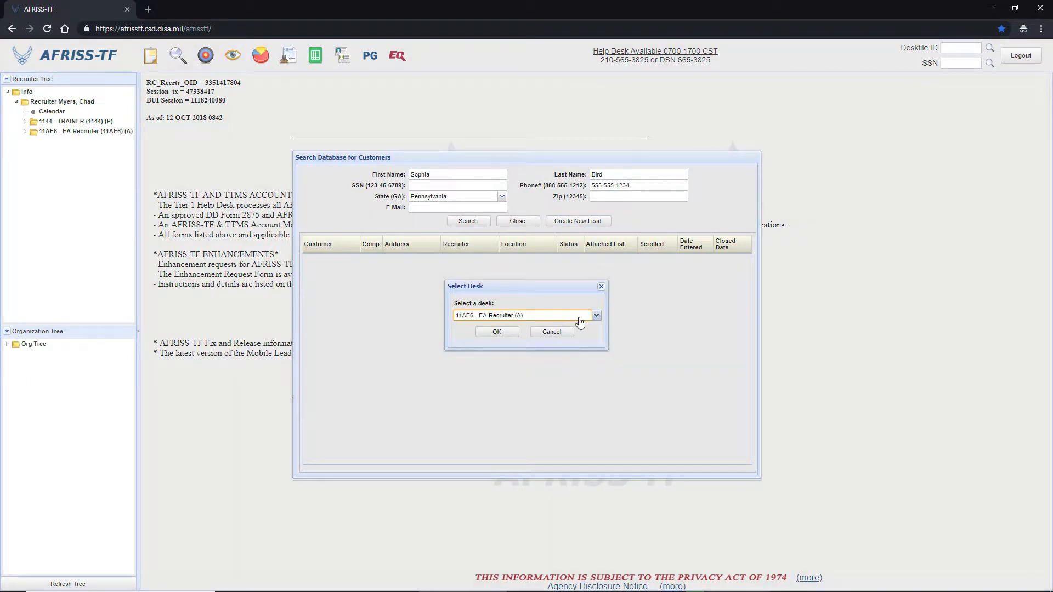
click(496, 331)
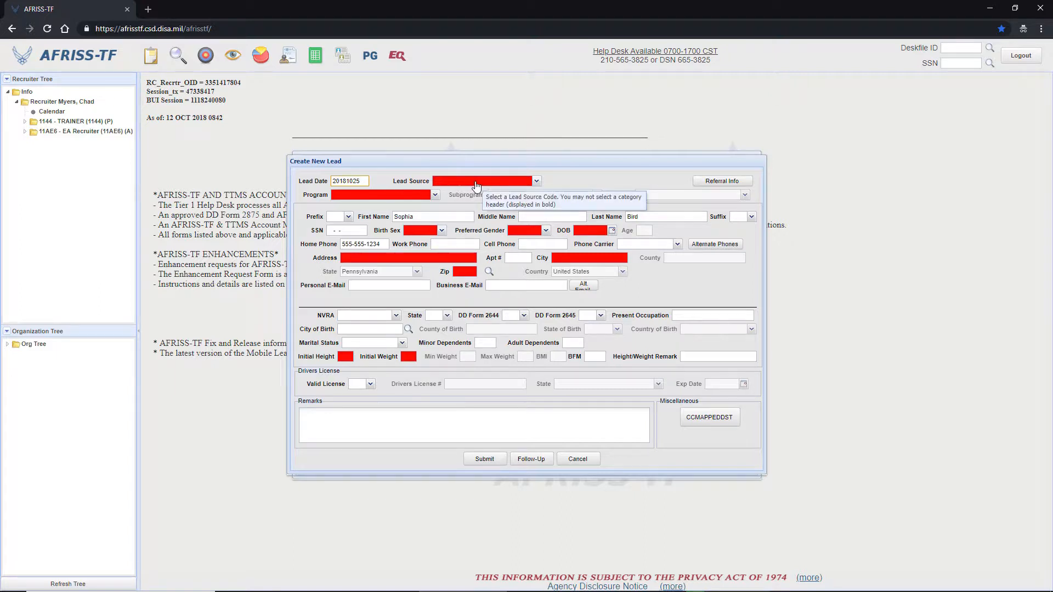
Set the lead source to Magazine under Applicant Generated and the program to NPS.
click(476, 183)
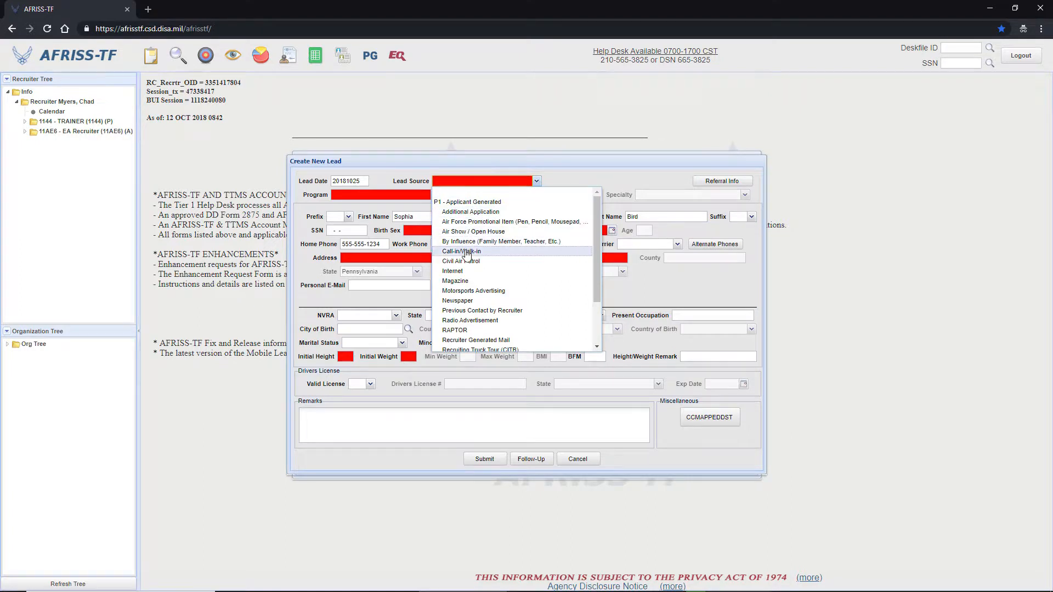
click(518, 181)
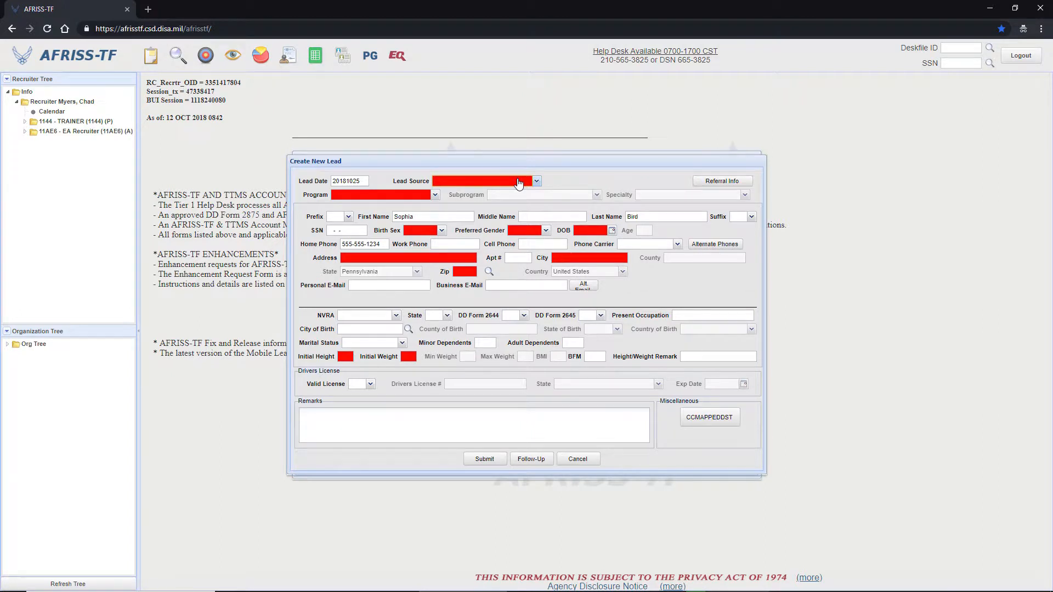
click(519, 183)
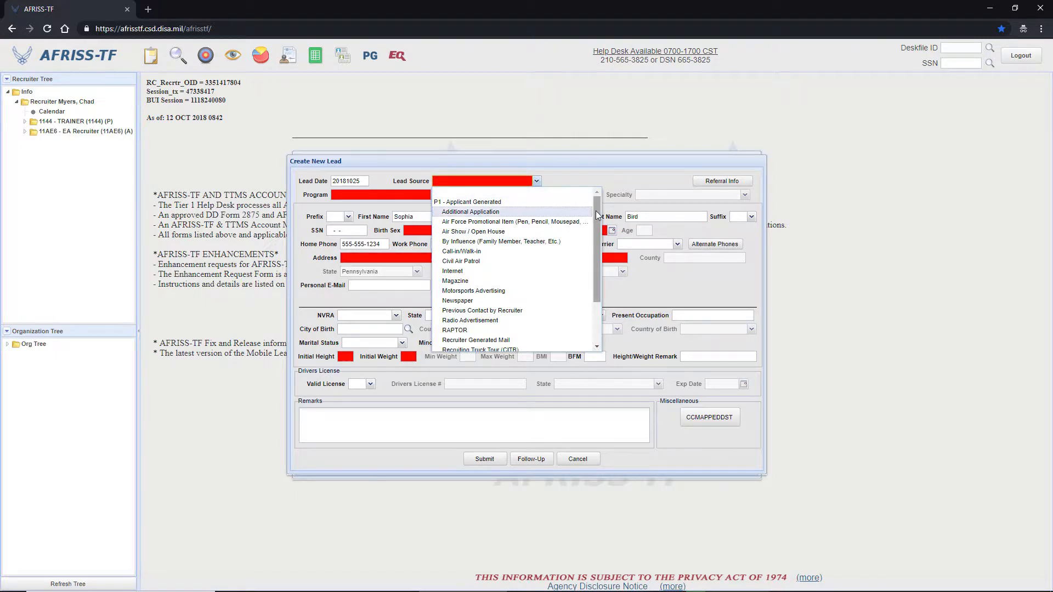
drag(598, 214, 590, 258)
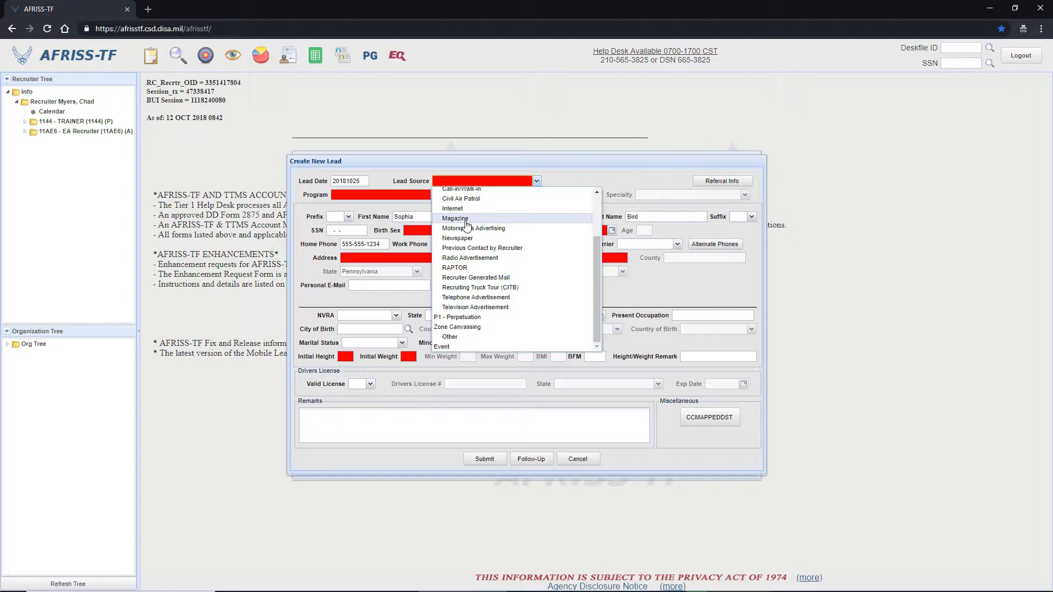
click(466, 219)
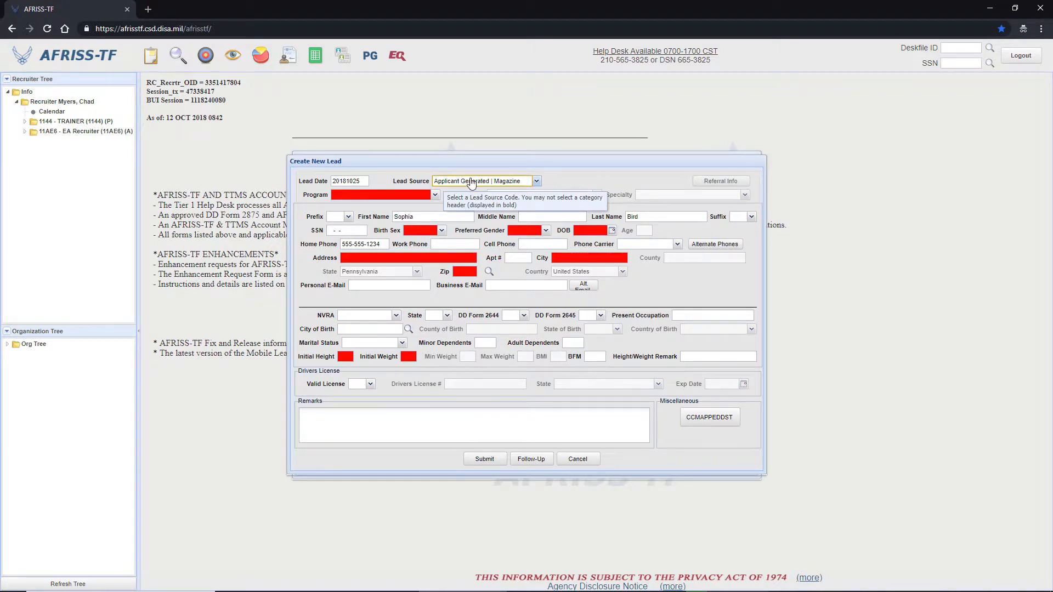
click(434, 196)
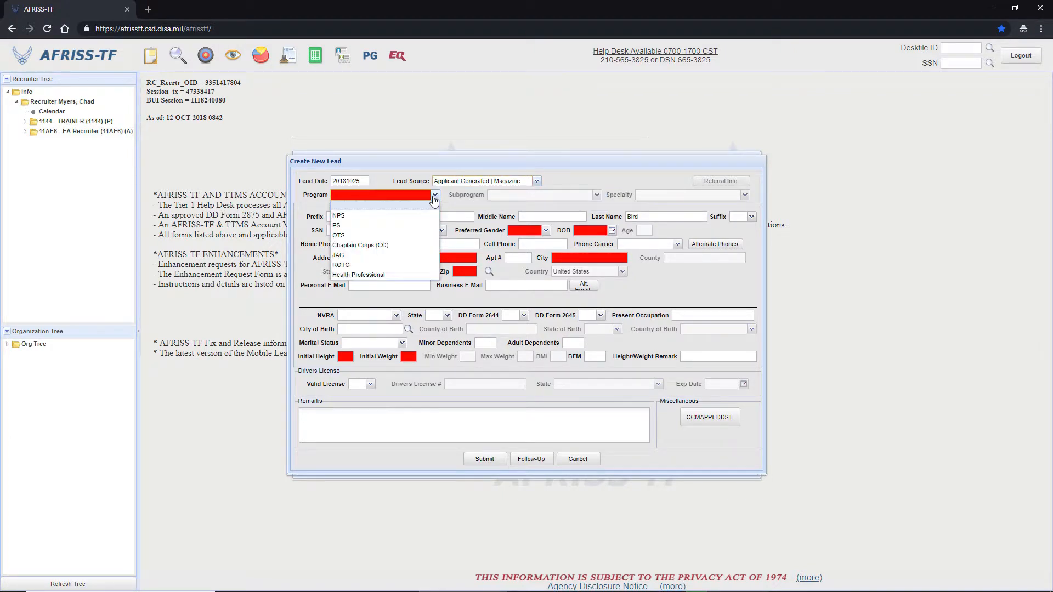
click(386, 218)
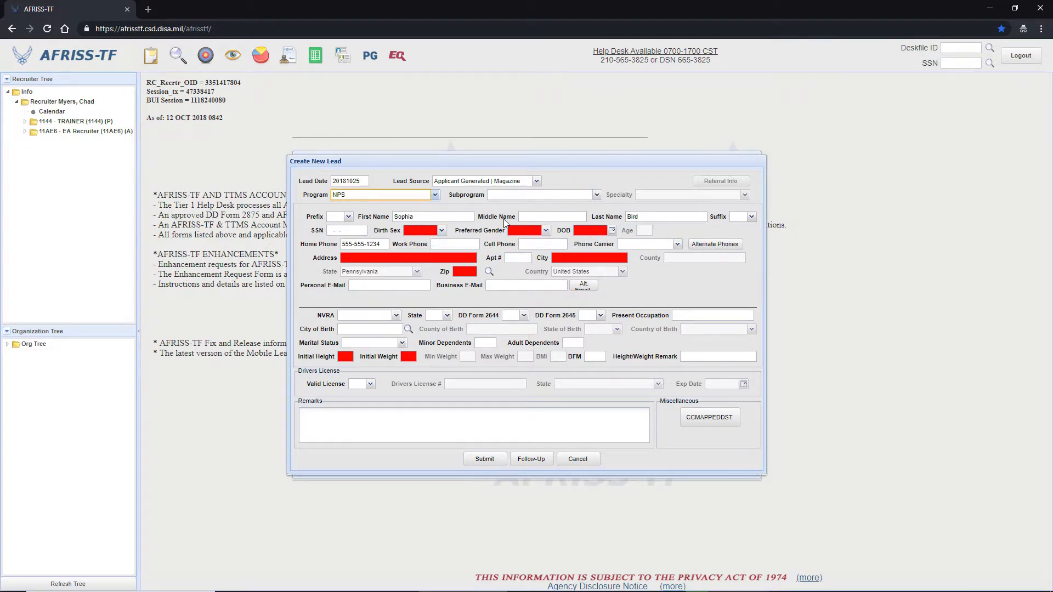
Set the lead's birth sex and preferred gender to Female.
click(442, 231)
click(419, 253)
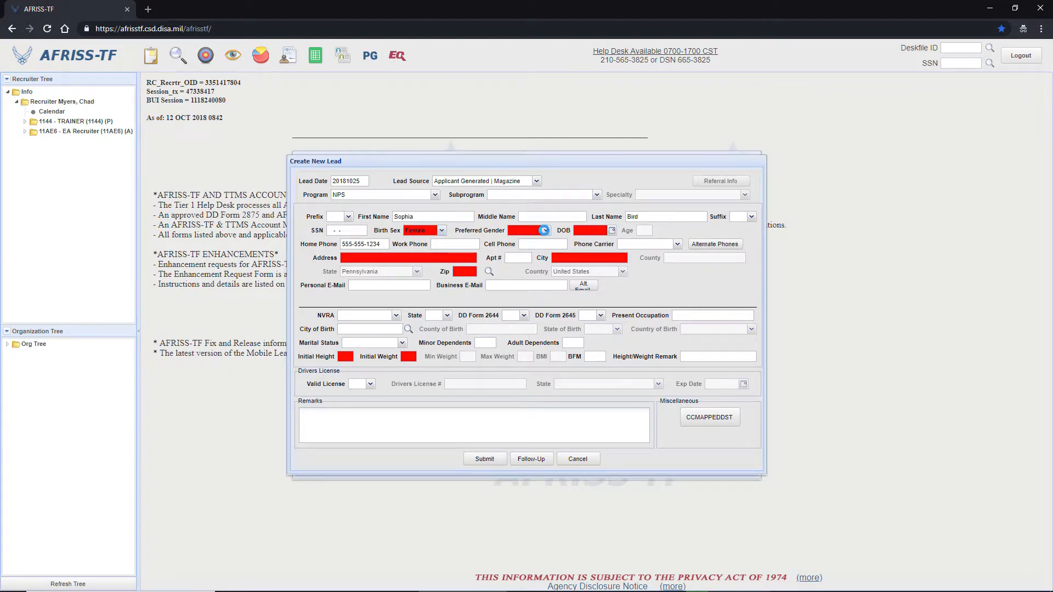
click(545, 231)
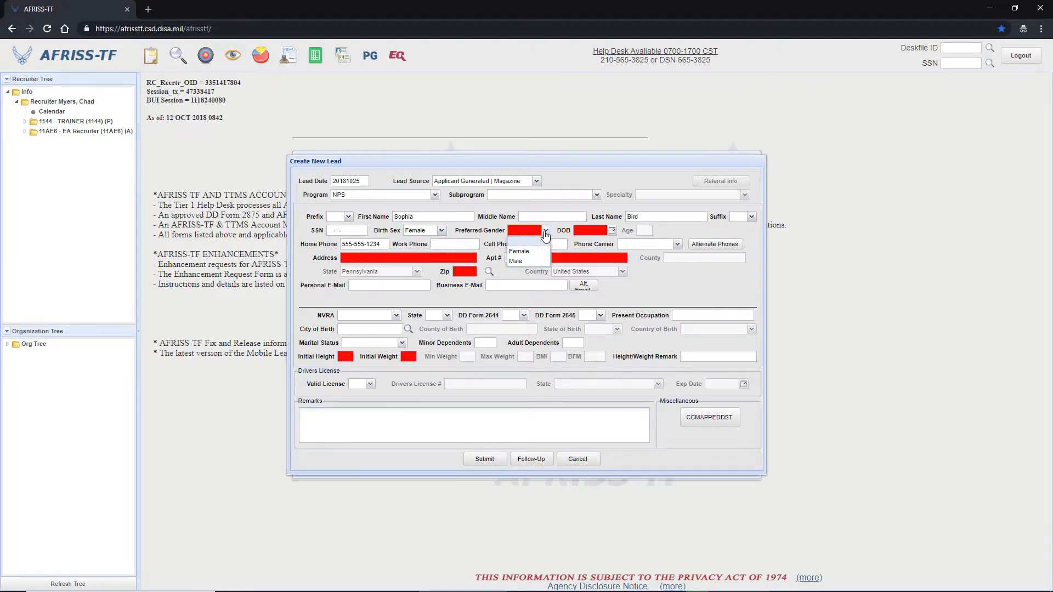
click(527, 253)
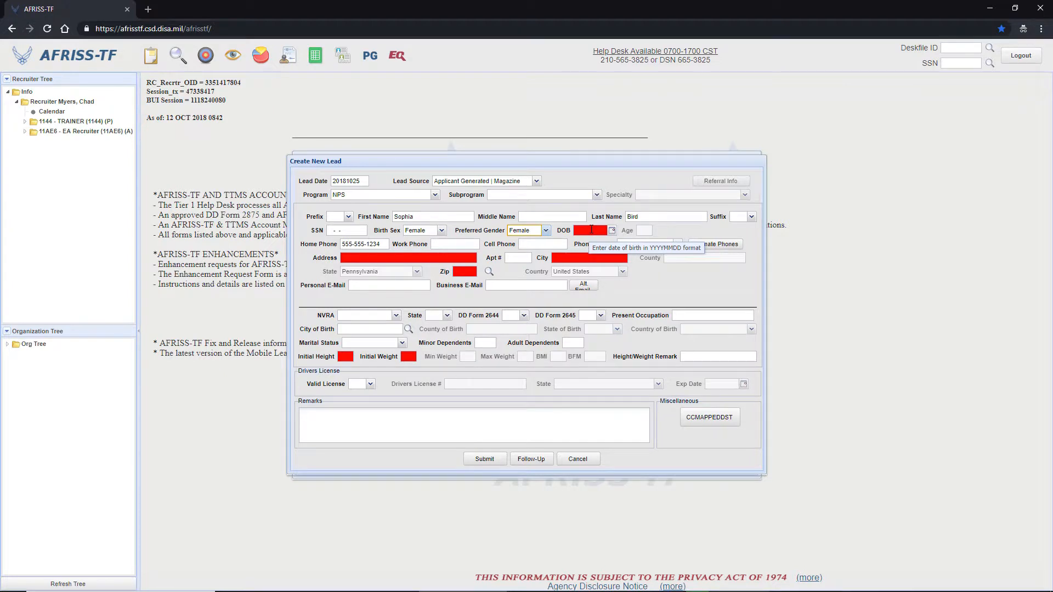
Enter the lead's date of birth in YYYYMMDD format.
click(574, 233)
text(19980202)
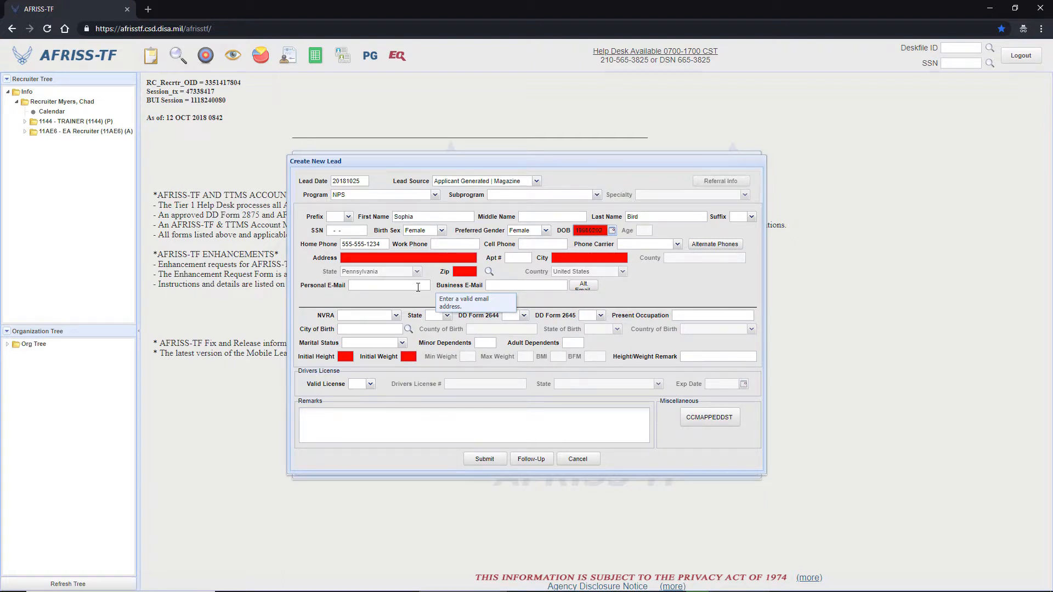
key(Tab)
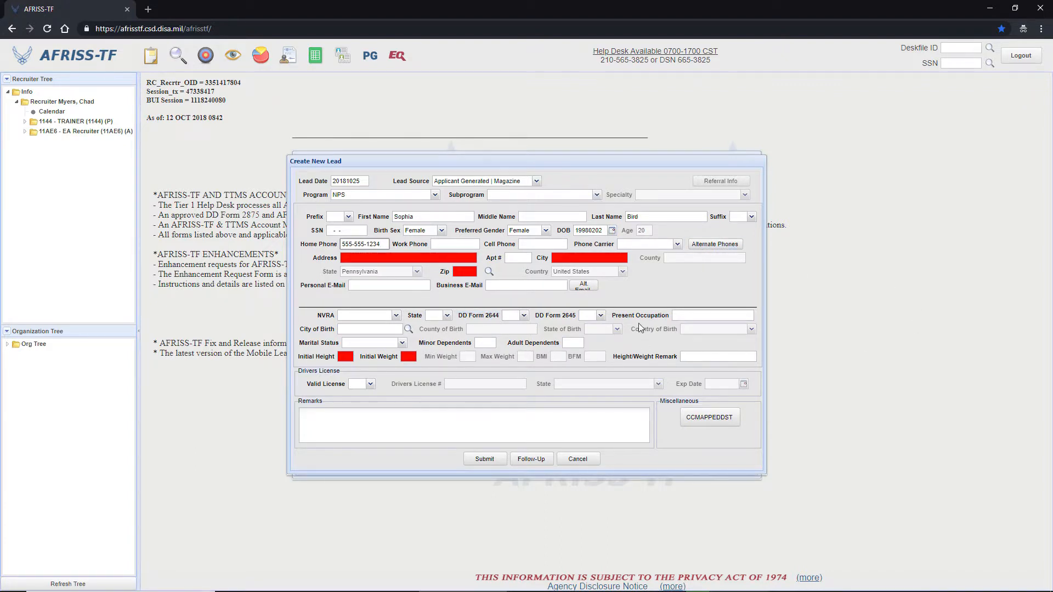
Enter the lead's street address in the new lead form.
click(444, 256)
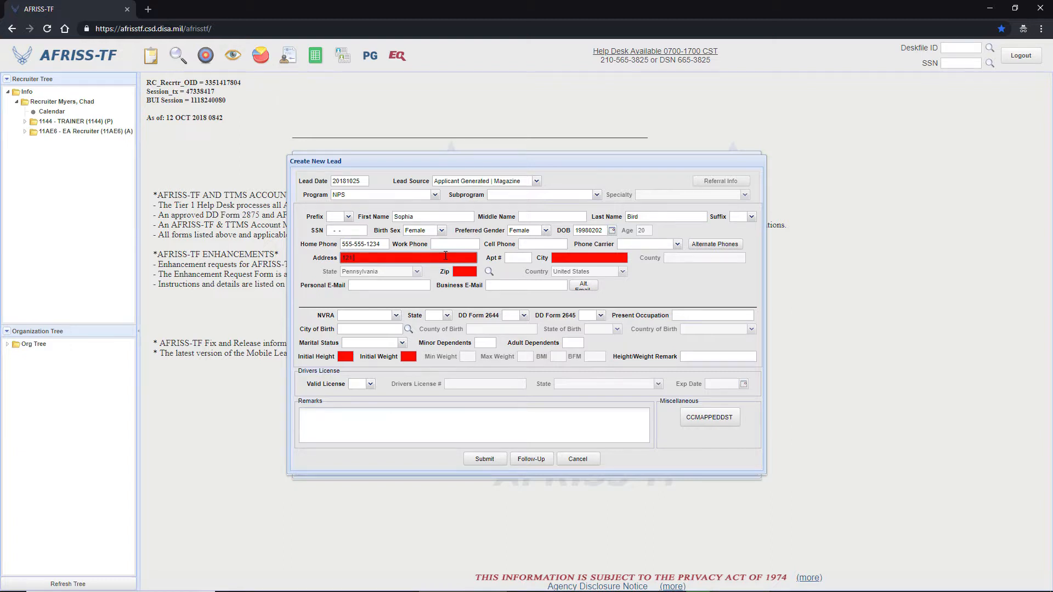
text(Main St)
key(Tab)
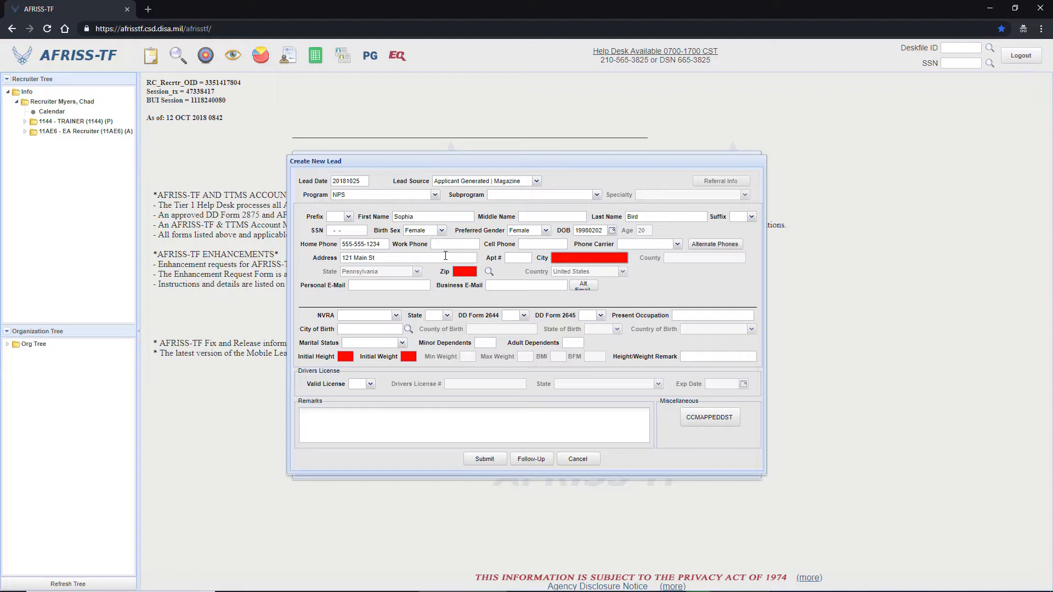
Enter the lead's ZIP code and fill in the lead's city from the ZIP lookup matches.
click(473, 271)
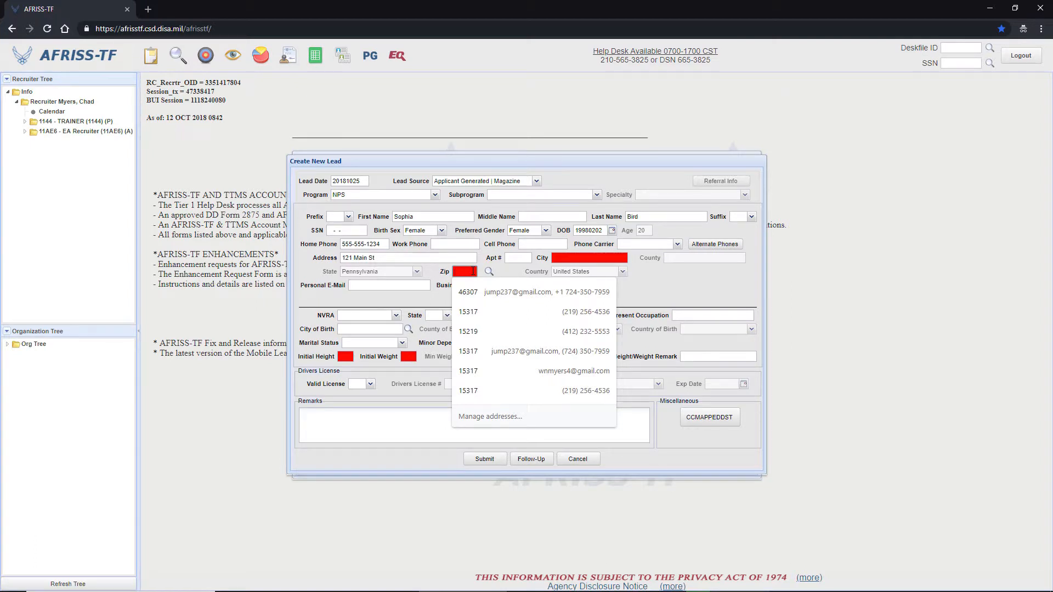
text(17702)
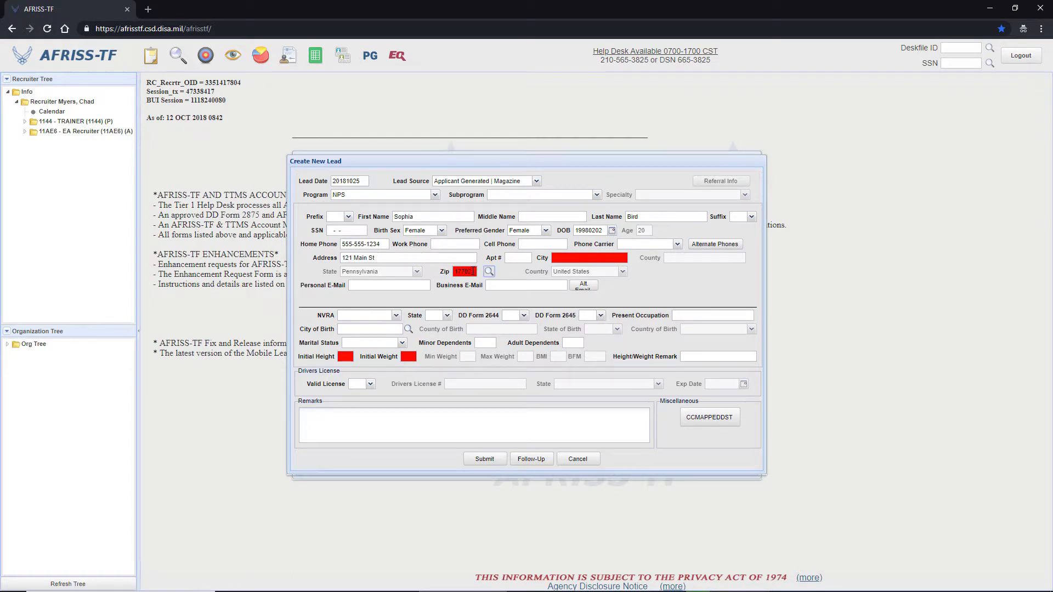
click(488, 272)
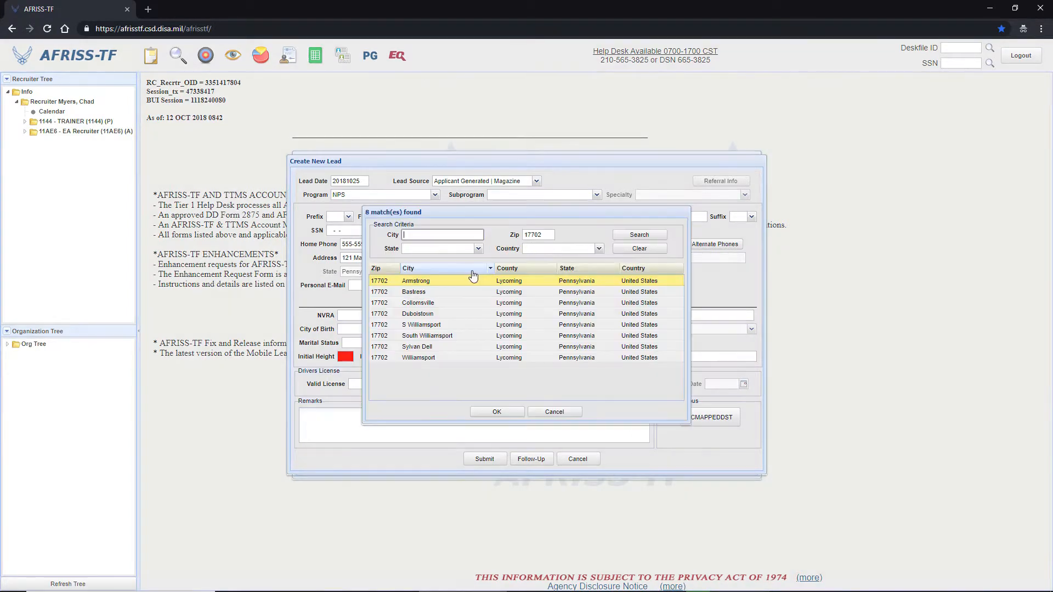
click(428, 325)
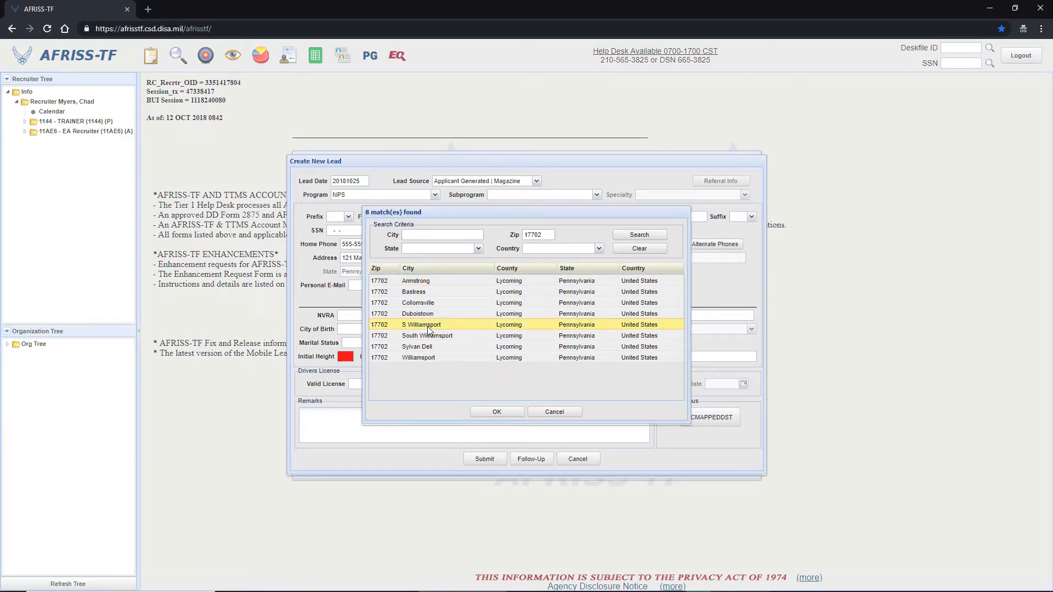
click(496, 412)
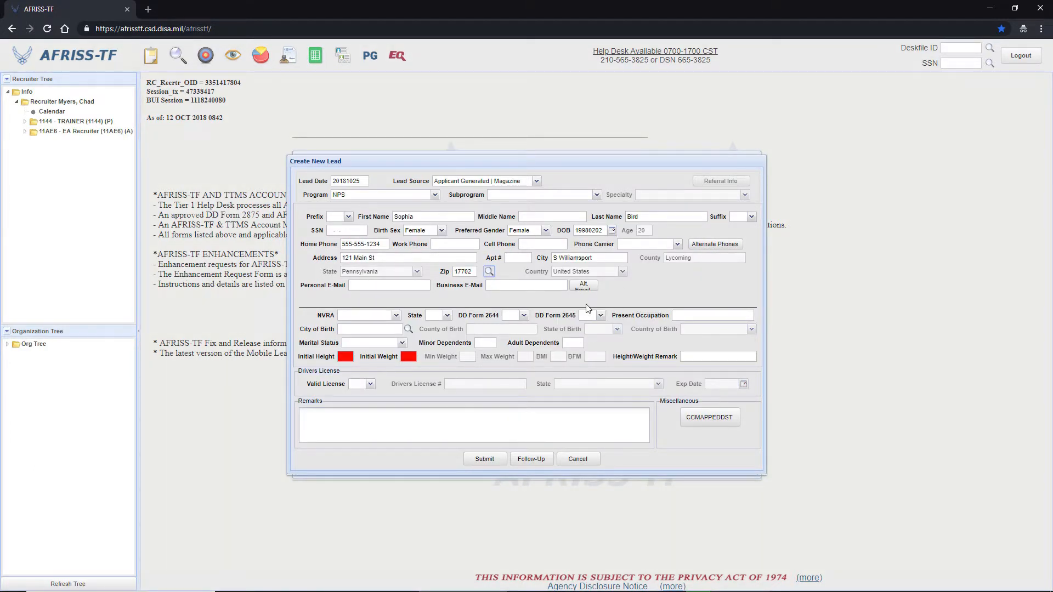
Set the lead's initial height to 68 and initial weight to 170.
click(343, 356)
key(Tab)
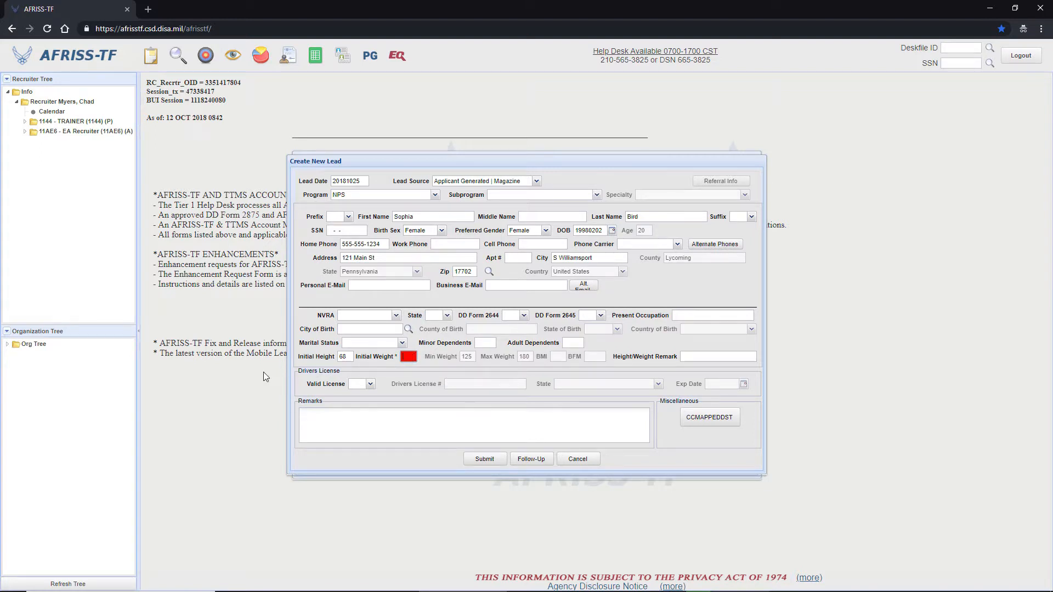
key(Tab)
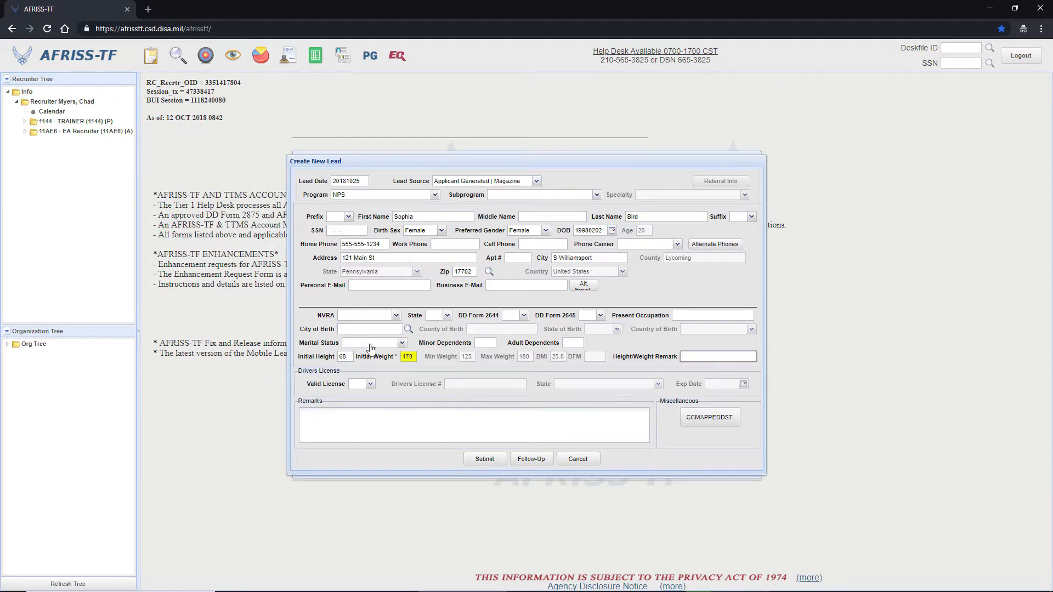
Change the lead's initial weight to 175.
double_click(410, 356)
text(175)
key(Tab)
Replace the lead's initial weight with 150.
double_click(407, 356)
key(BackSpace)
text(150)
key(Tab)
click(371, 384)
click(371, 384)
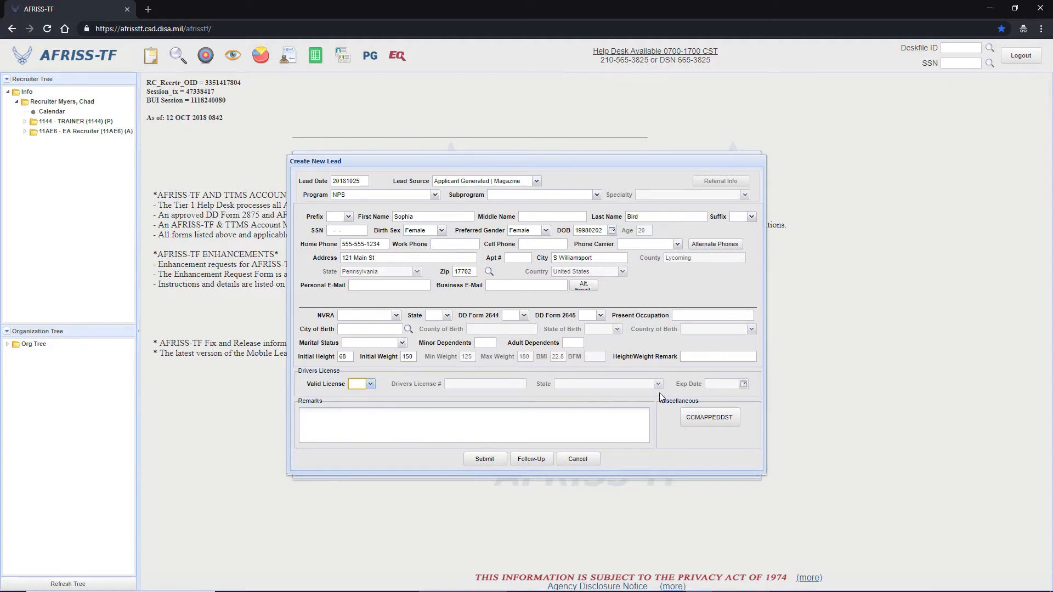
Enter a remark that the lead was met while at lunch, correcting the spelling of the lead's first name.
click(528, 414)
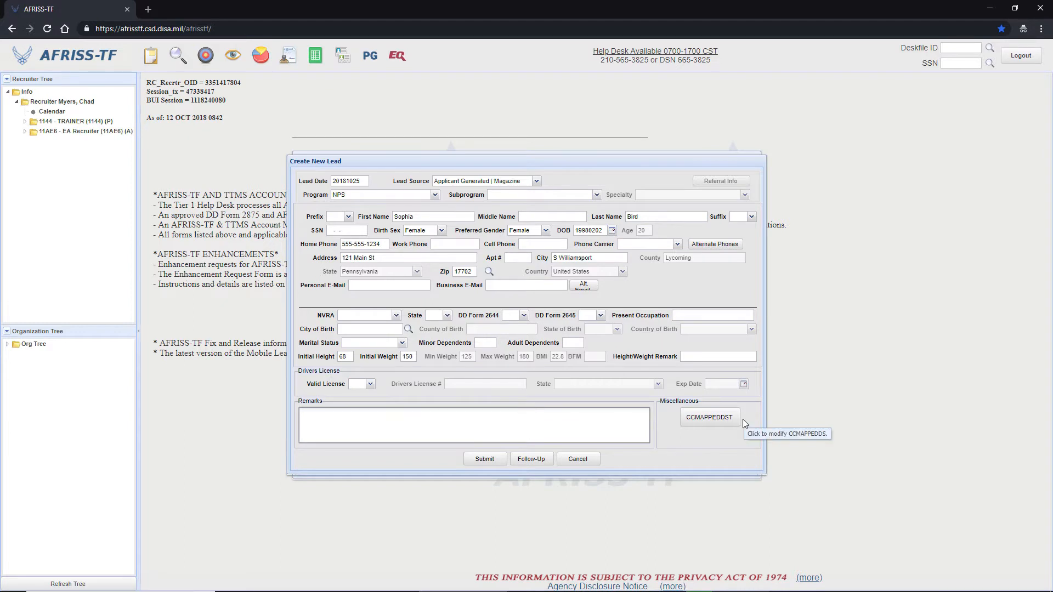
text(Met S)
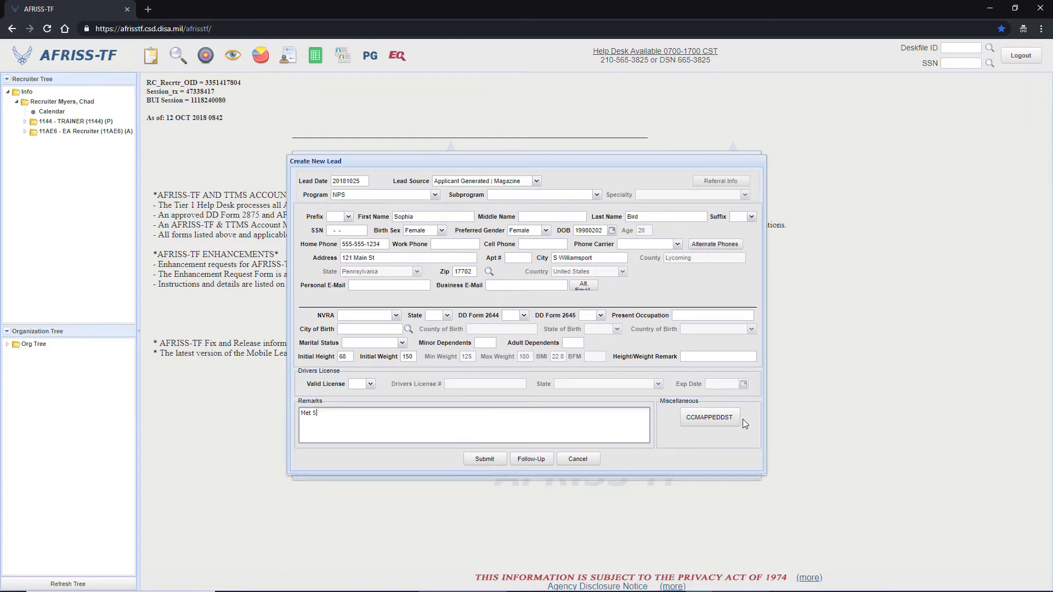
key(BackSpace)
key(BackSpace)
text(I met sophia while at lucnh)
key(BackSpace)
key(BackSpace)
text(h.ch)
right_click(333, 417)
click(344, 424)
Review the lead's CCMAPPEDDST questionnaire, enter the smart card PIN when requested, and close the questionnaire without saving.
click(709, 419)
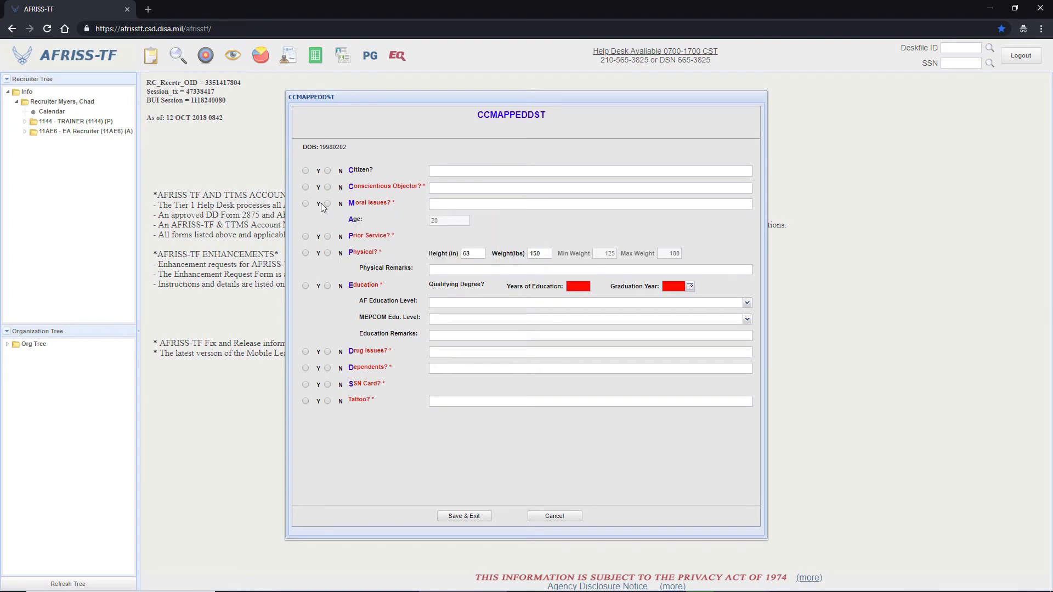
mouse_move(326, 205)
click(565, 517)
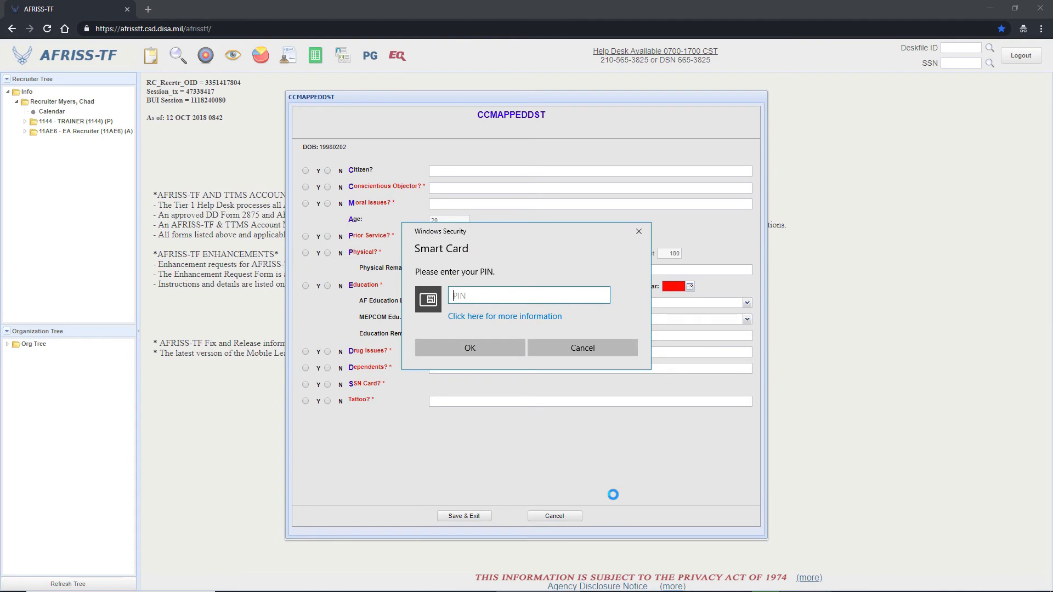
text(********)
key(Return)
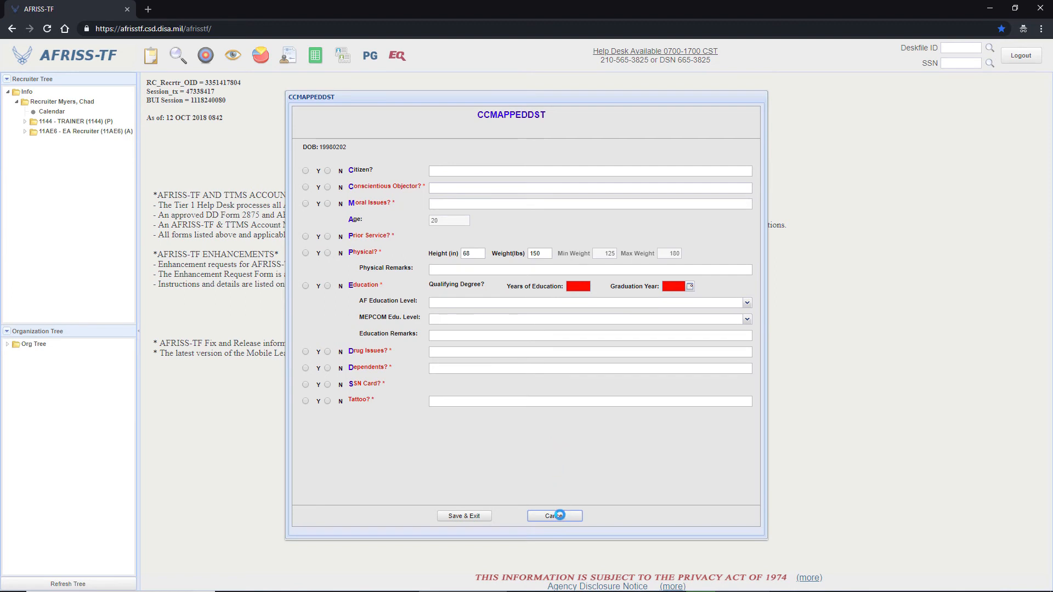
click(560, 515)
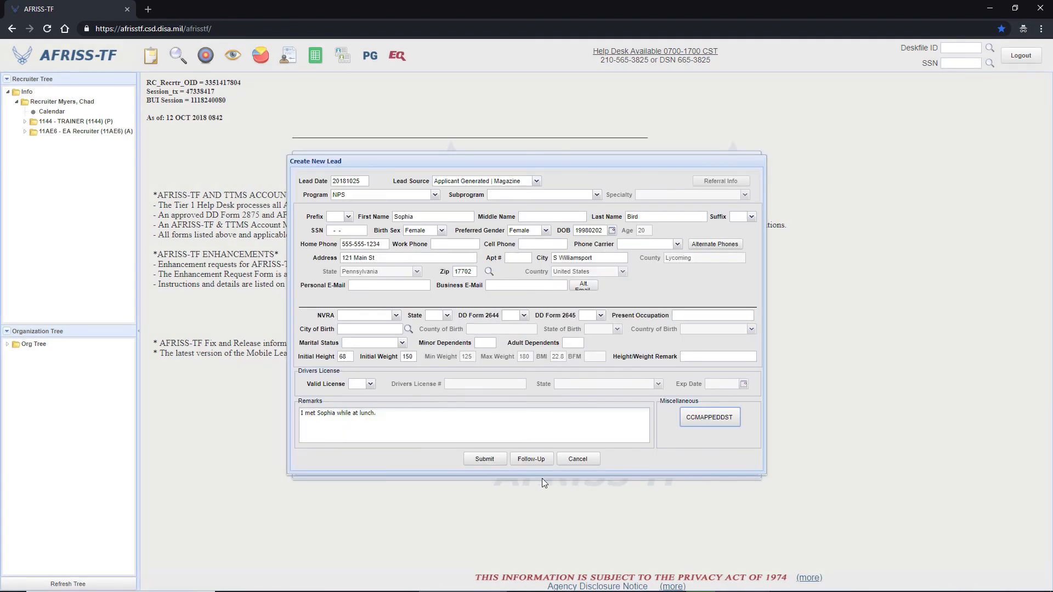
Submit the completed new lead.
click(481, 461)
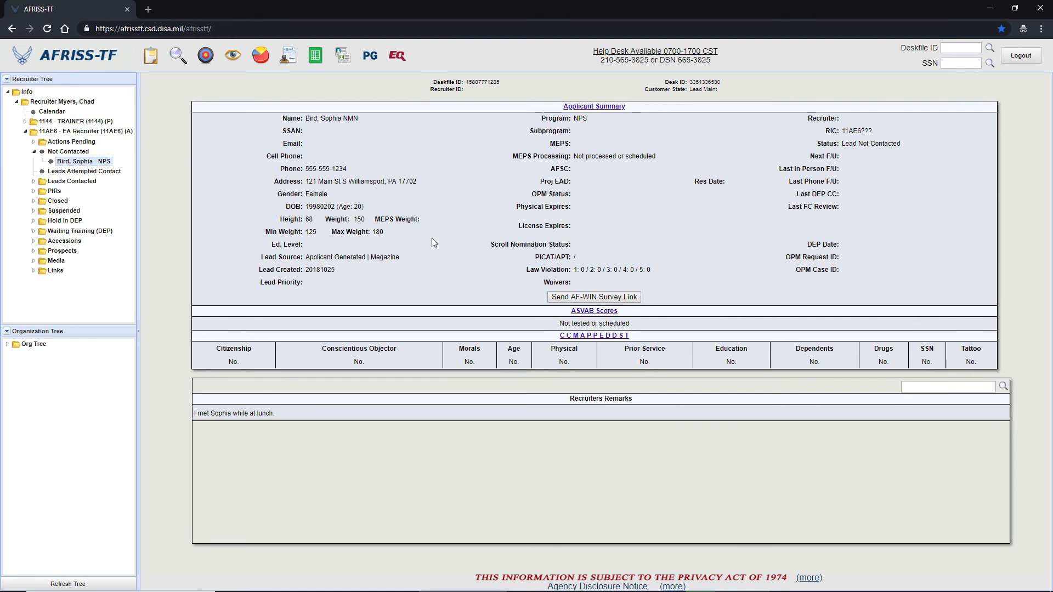
Examine the new lead's follow-up options and the Not Contacted lead summary, and reselect the lead's record.
right_click(74, 161)
mouse_move(107, 179)
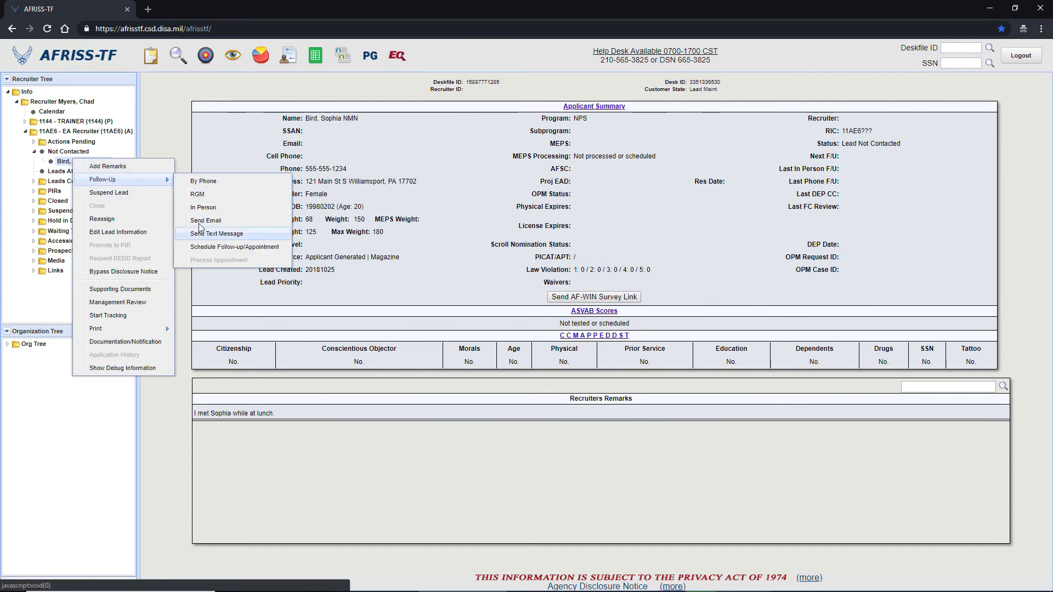
click(95, 154)
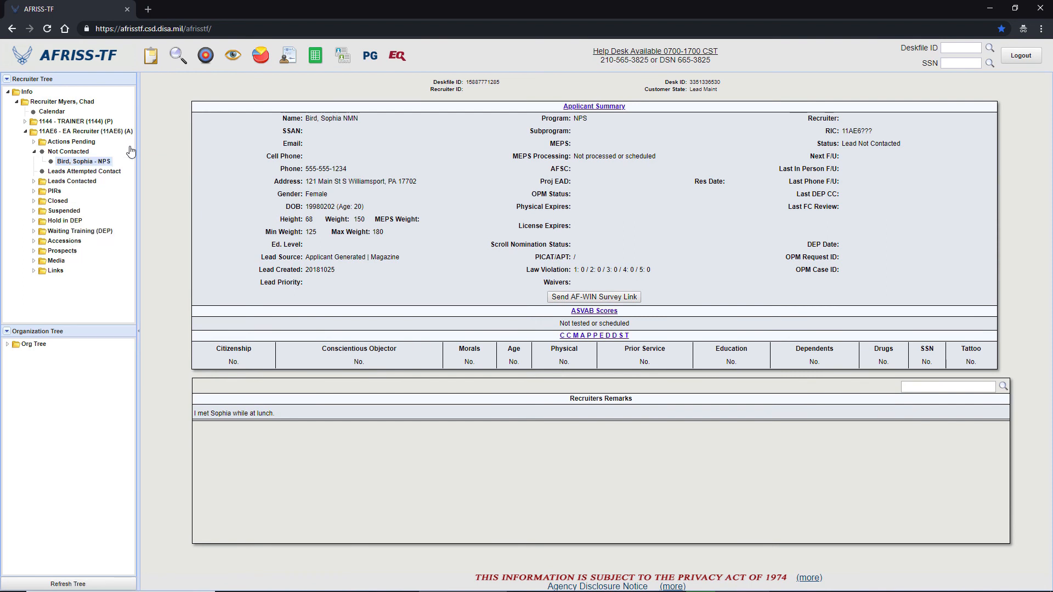
click(83, 160)
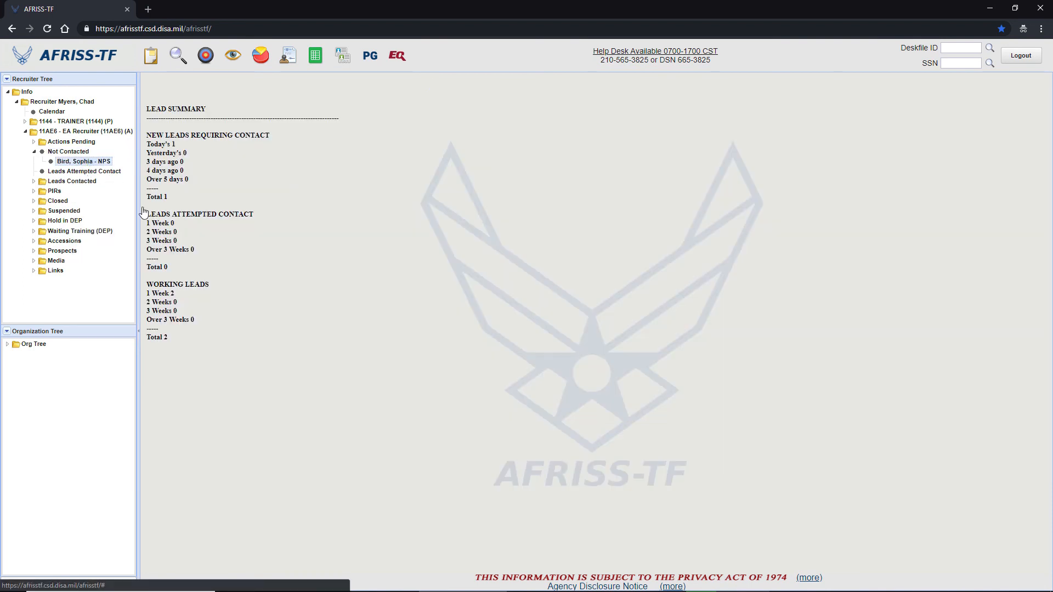